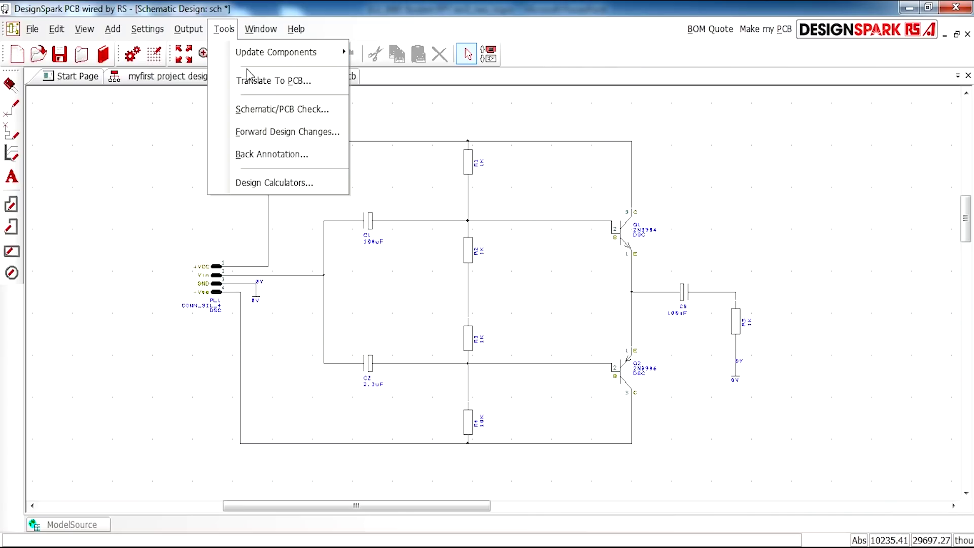
Step: Run the Schematic/PCB Check and read the Notepad report of missing components and nets
{"action": "left_click", "coordinate": [325, 110]}
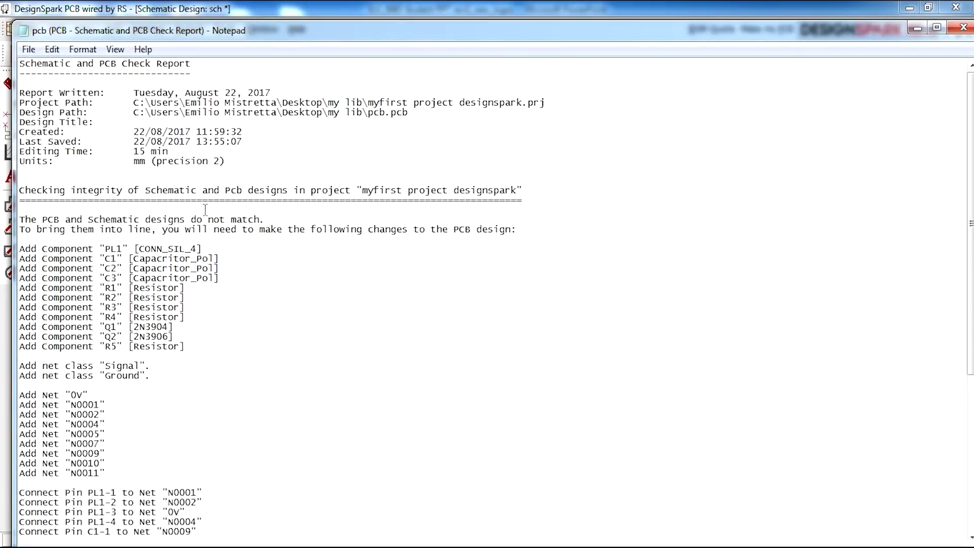
{"action": "scroll", "coordinate": [174, 234], "scroll_direction": "down", "scroll_amount": 8}
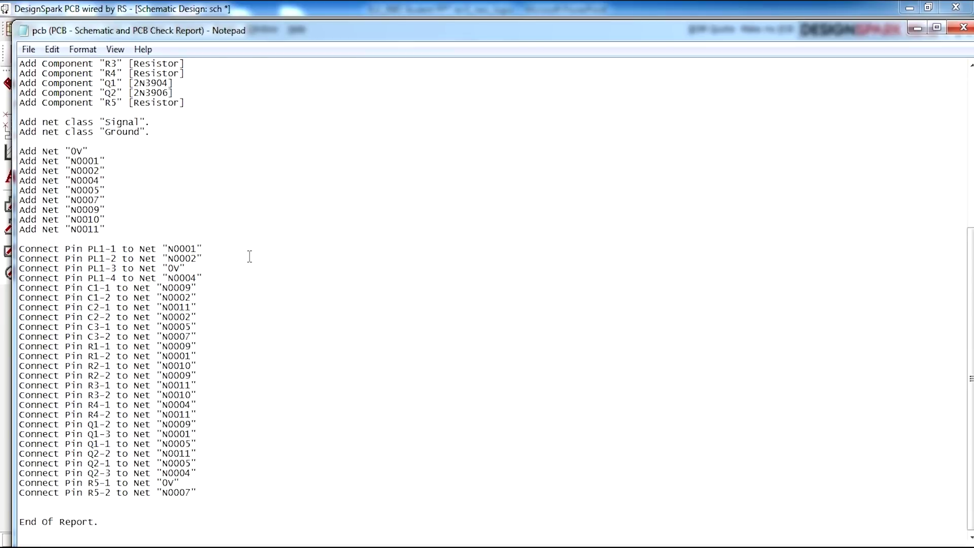
{"action": "scroll", "coordinate": [217, 253], "scroll_direction": "up", "scroll_amount": 5}
{"action": "scroll", "coordinate": [217, 253], "scroll_direction": "up", "scroll_amount": 2}
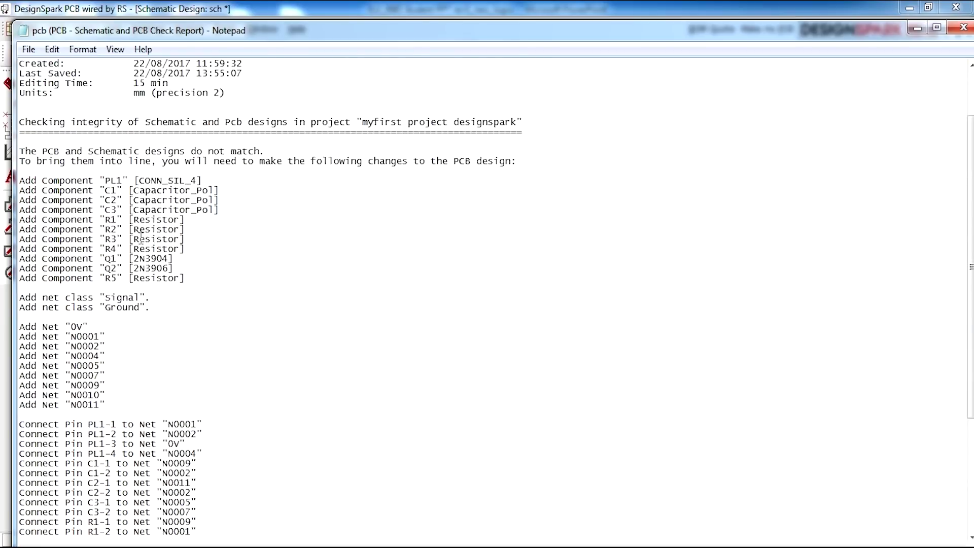
{"action": "left_click", "coordinate": [960, 32]}
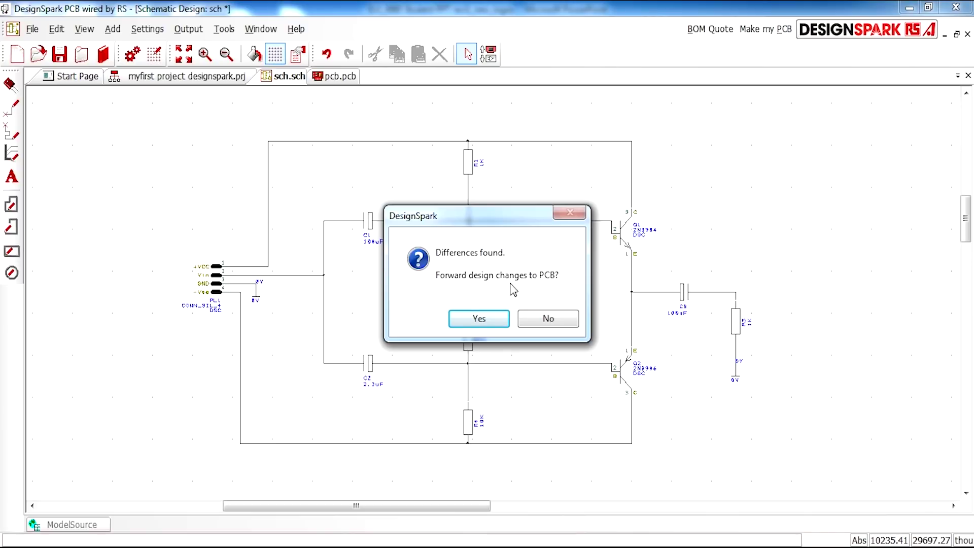
Step: Accept forwarding the schematic's design changes to the PCB and close the changes report
{"action": "left_click", "coordinate": [479, 319]}
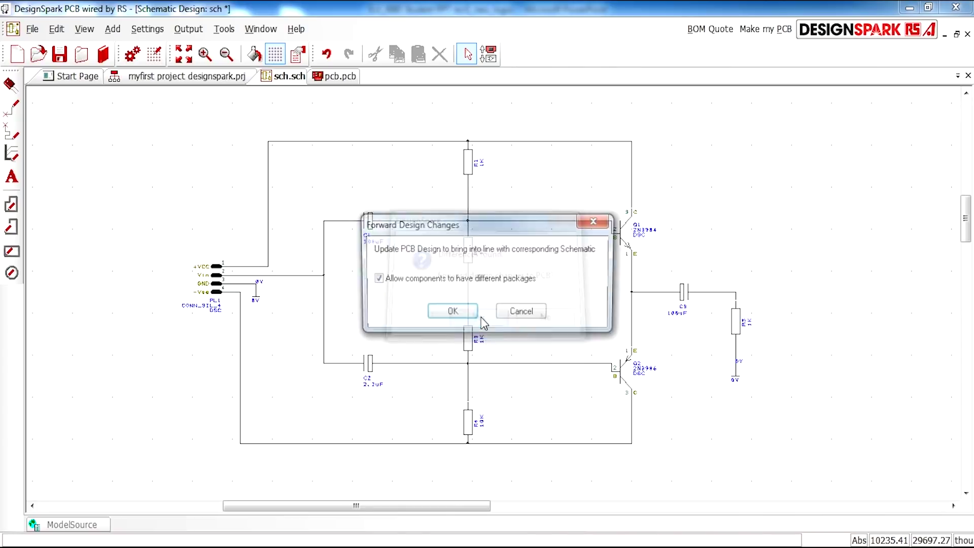
{"action": "left_click", "coordinate": [451, 312]}
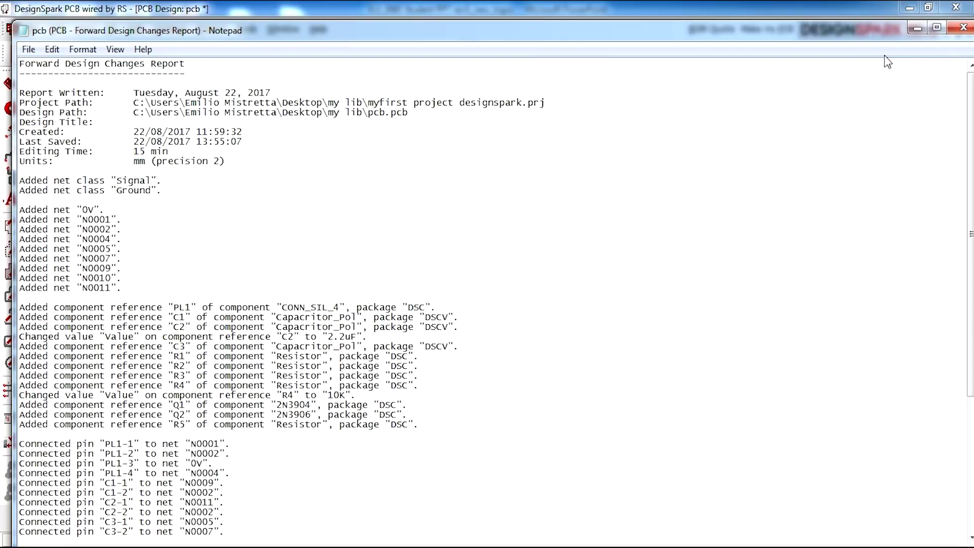
{"action": "left_click", "coordinate": [963, 27]}
Step: Move Q2 off Q1 to the left of R4, and drag connector PL1 into the green board outline
{"action": "scroll", "coordinate": [475, 291], "scroll_direction": "down", "scroll_amount": 2}
{"action": "scroll", "coordinate": [495, 290], "scroll_direction": "up", "scroll_amount": 2}
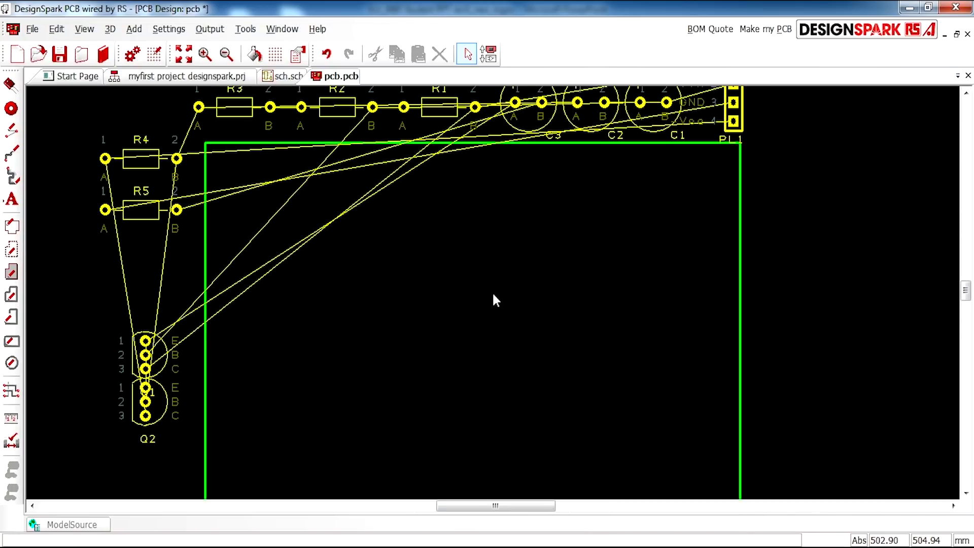
{"action": "scroll", "coordinate": [493, 295], "scroll_direction": "down", "scroll_amount": 2}
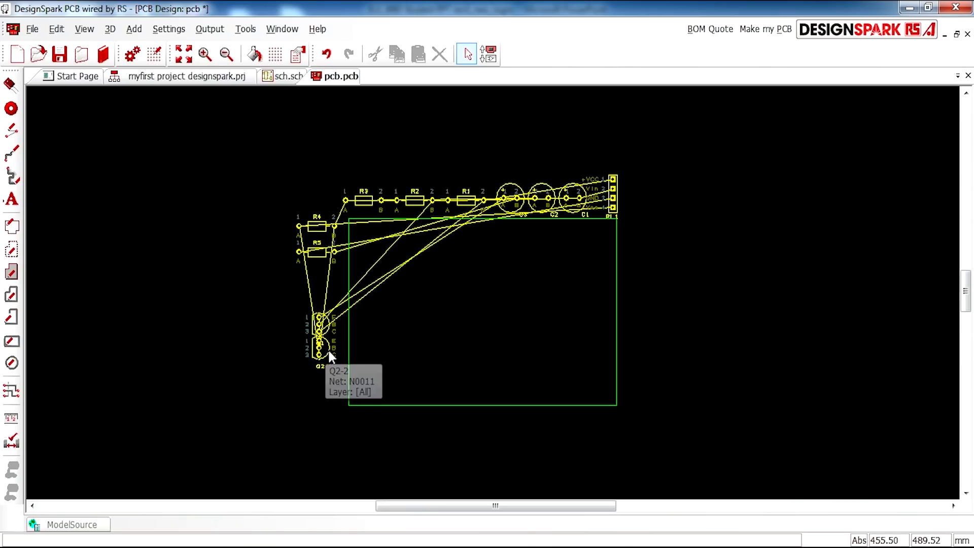
{"action": "left_click_drag", "start_coordinate": [328, 354], "coordinate": [425, 361]}
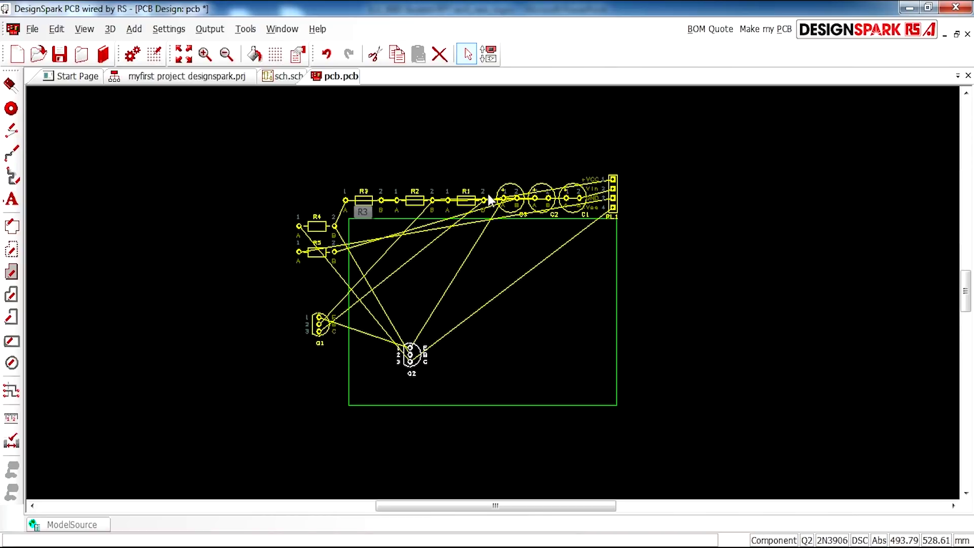
{"action": "left_click_drag", "start_coordinate": [409, 360], "coordinate": [311, 378]}
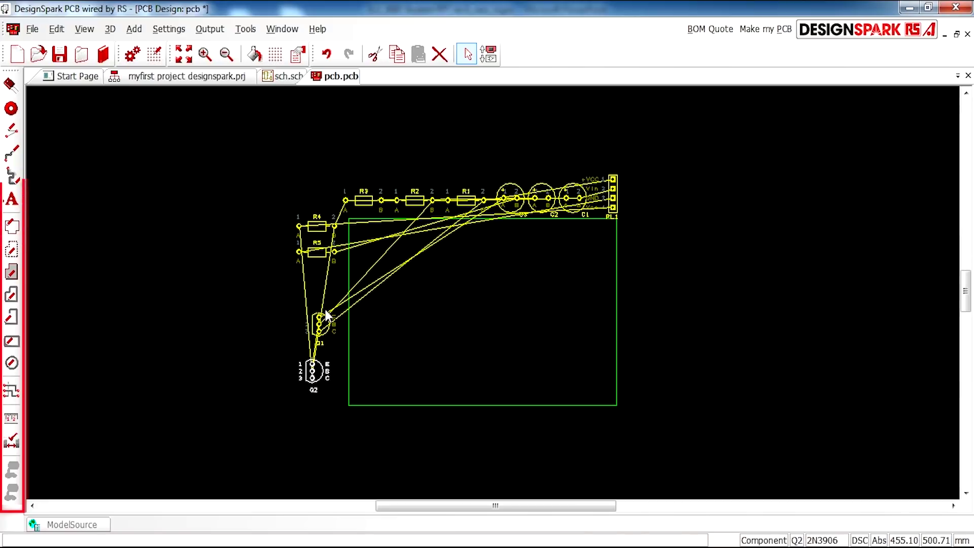
{"action": "left_click", "coordinate": [11, 160]}
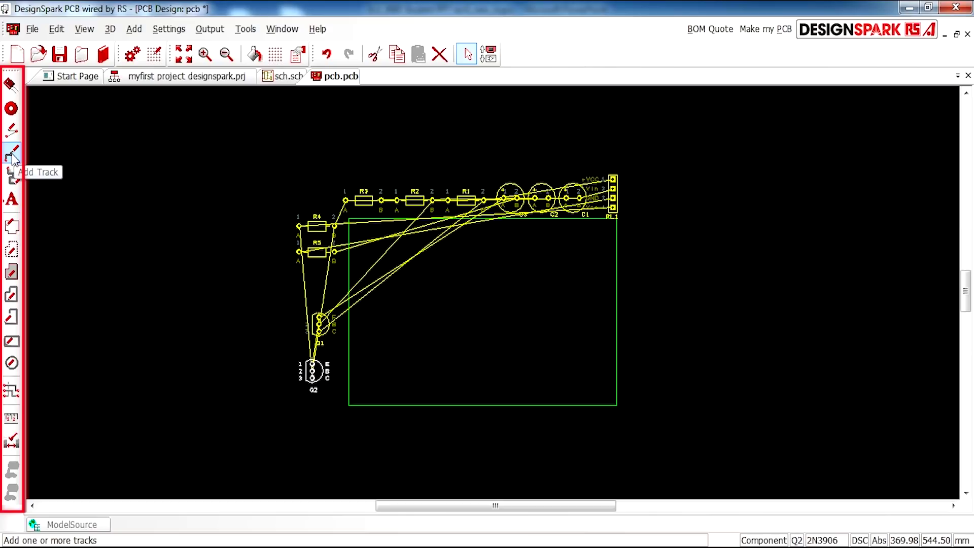
{"action": "left_click_drag", "start_coordinate": [313, 378], "coordinate": [203, 260]}
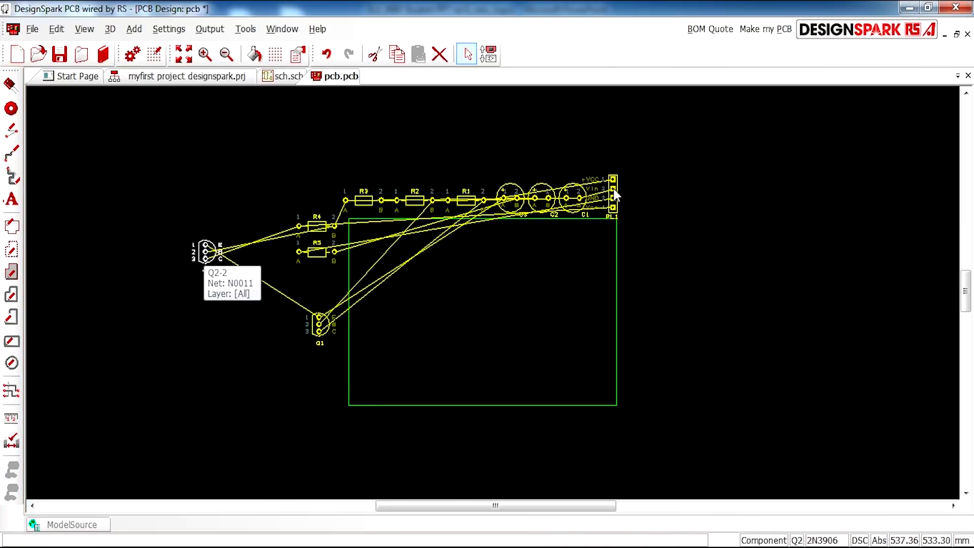
{"action": "left_click_drag", "start_coordinate": [613, 188], "coordinate": [508, 343]}
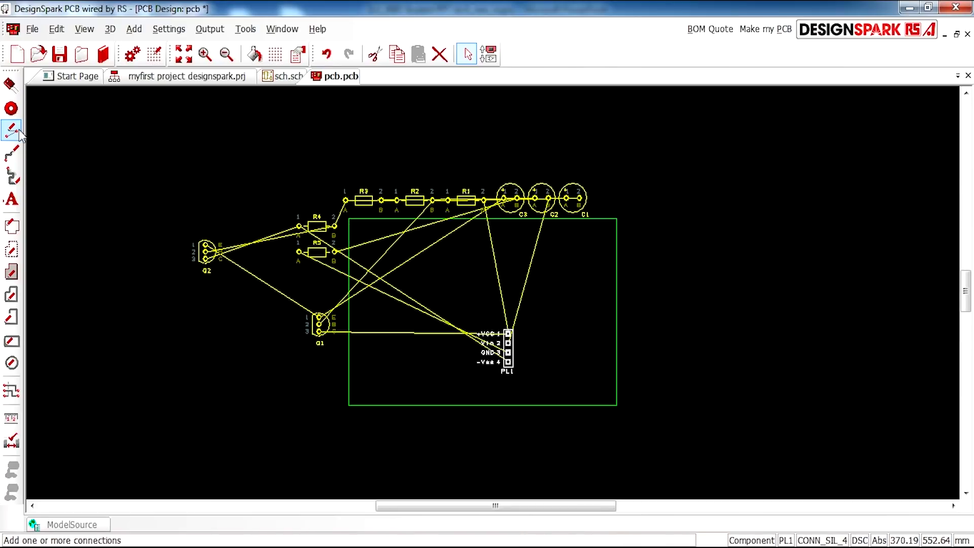
Step: Draw a trial copper track from connector PL1 with a vertical and a horizontal leg
{"action": "left_click", "coordinate": [12, 154]}
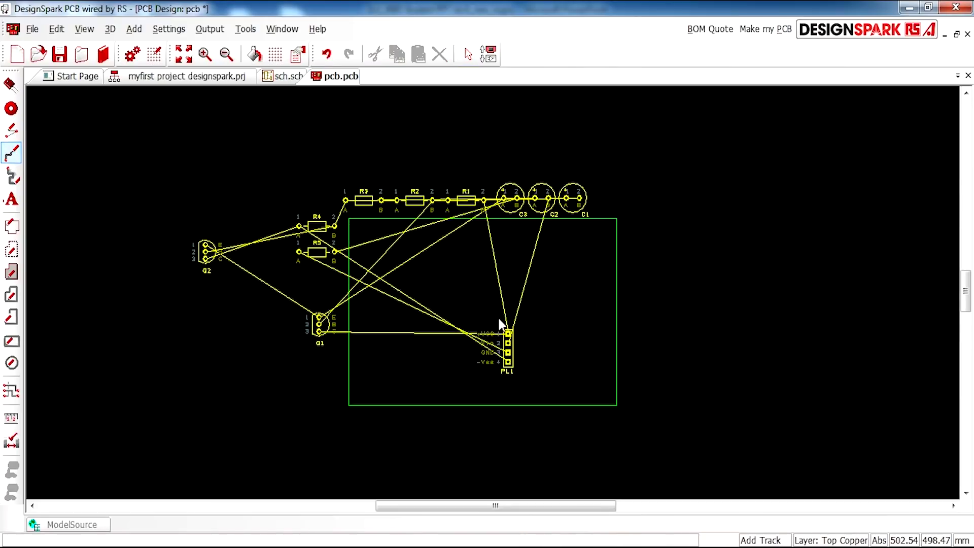
{"action": "scroll", "coordinate": [536, 340], "scroll_direction": "up", "scroll_amount": 2}
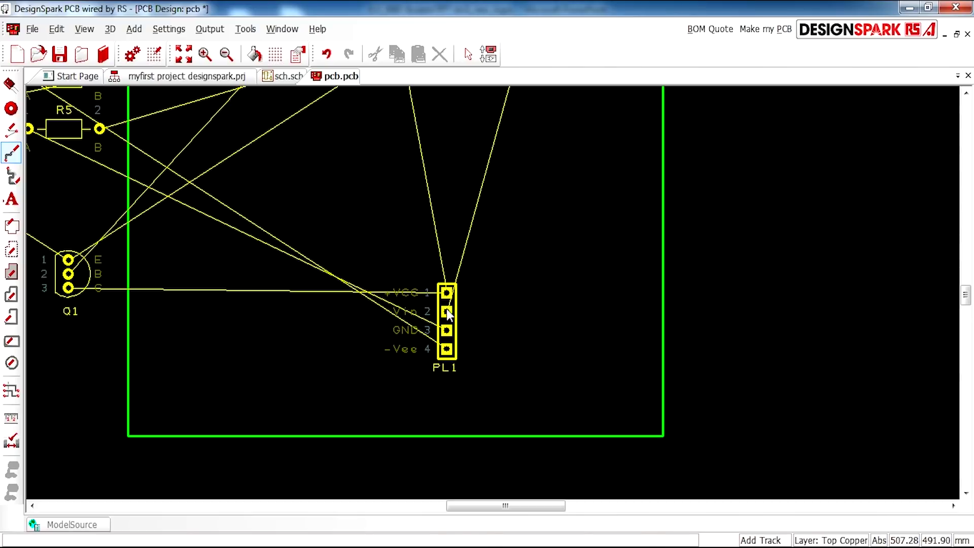
{"action": "left_click", "coordinate": [448, 311]}
{"action": "key", "text": "Escape"}
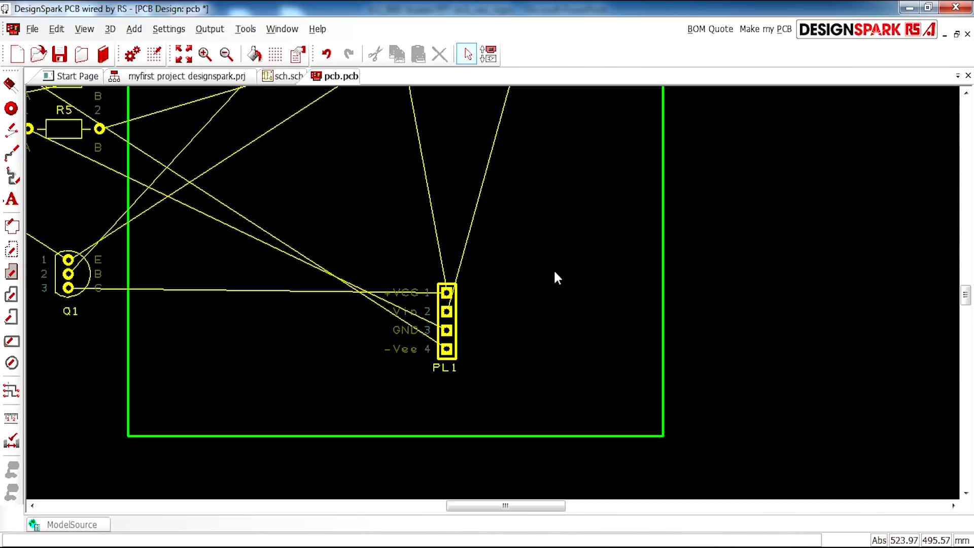
{"action": "left_click", "coordinate": [459, 272]}
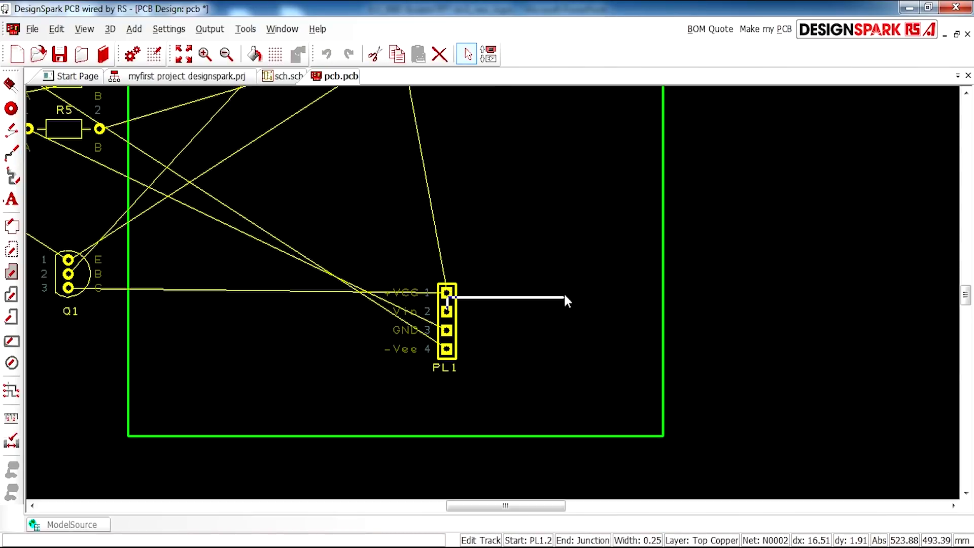
{"action": "left_click", "coordinate": [574, 249]}
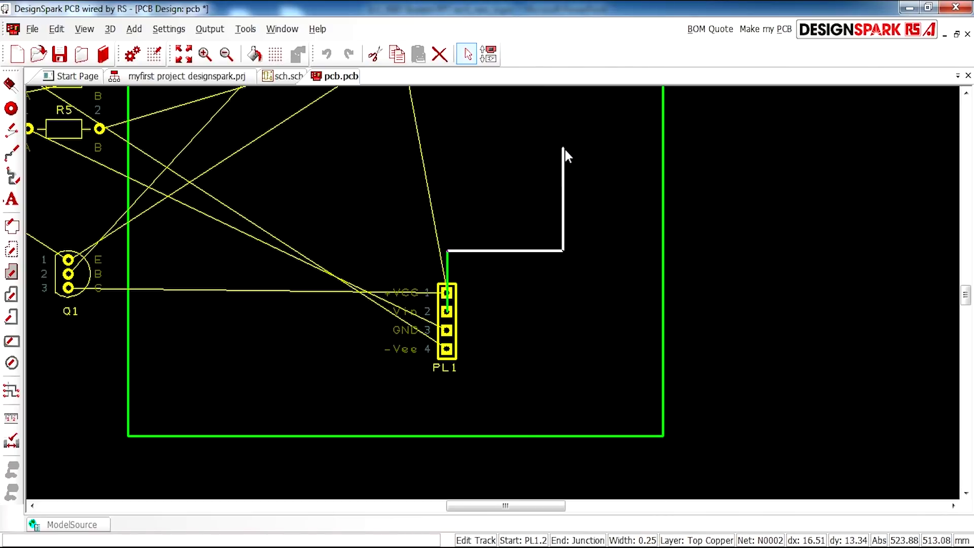
{"action": "left_click", "coordinate": [564, 150]}
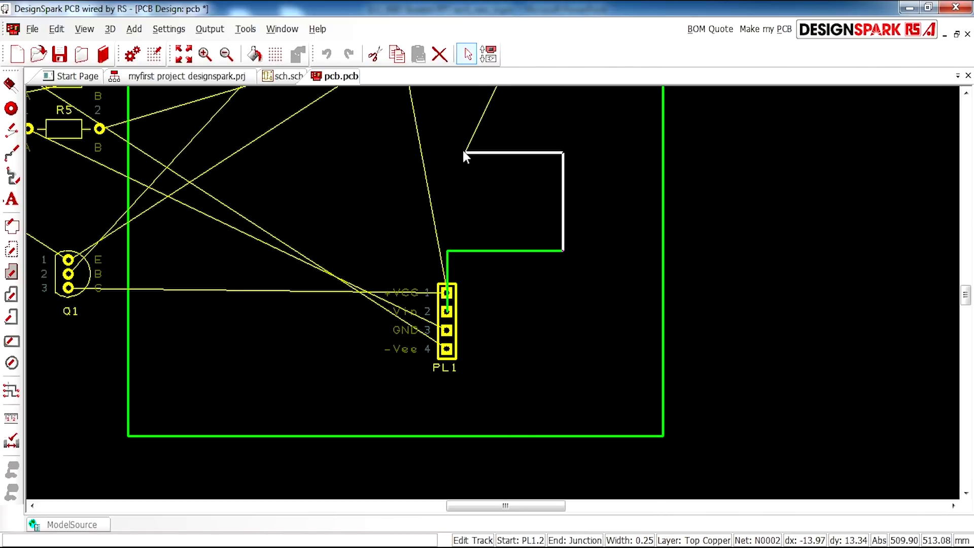
Step: Cancel and undo the connector track so the connection is a ratsnest line again
{"action": "key", "text": "Escape"}
{"action": "scroll", "coordinate": [499, 152], "scroll_direction": "down", "scroll_amount": 5}
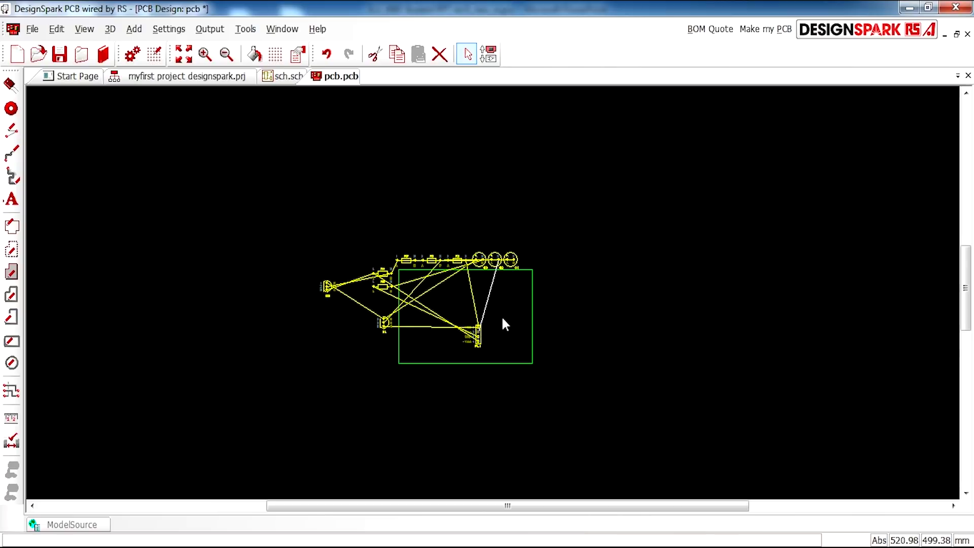
{"action": "key", "text": "ctrl+z"}
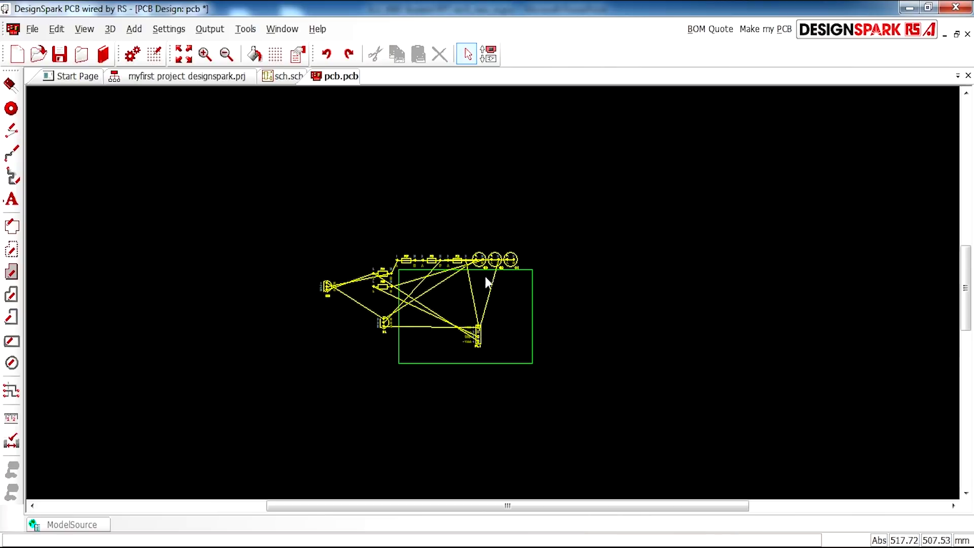
{"action": "left_click", "coordinate": [246, 29]}
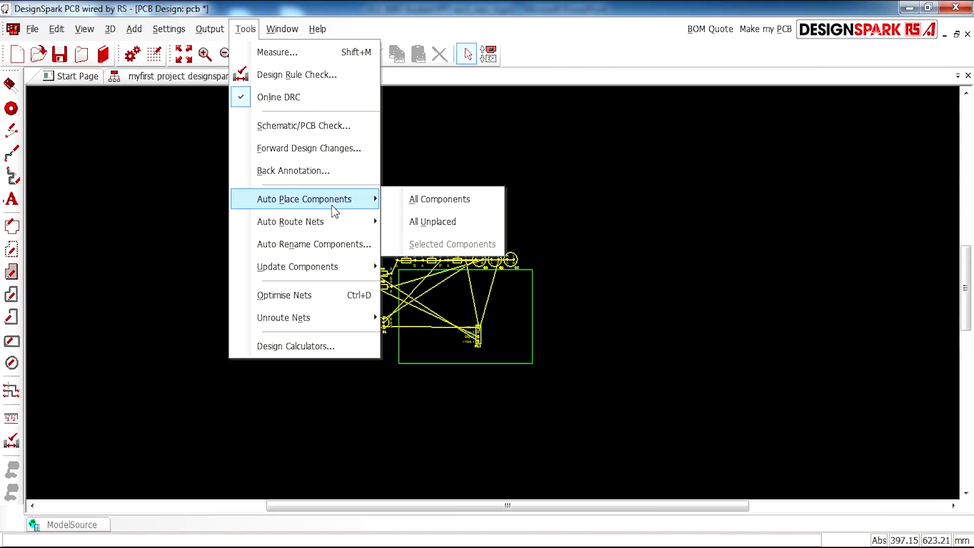
Step: Auto-place all components with the minimum space between components set to 3
{"action": "mouse_move", "coordinate": [320, 223]}
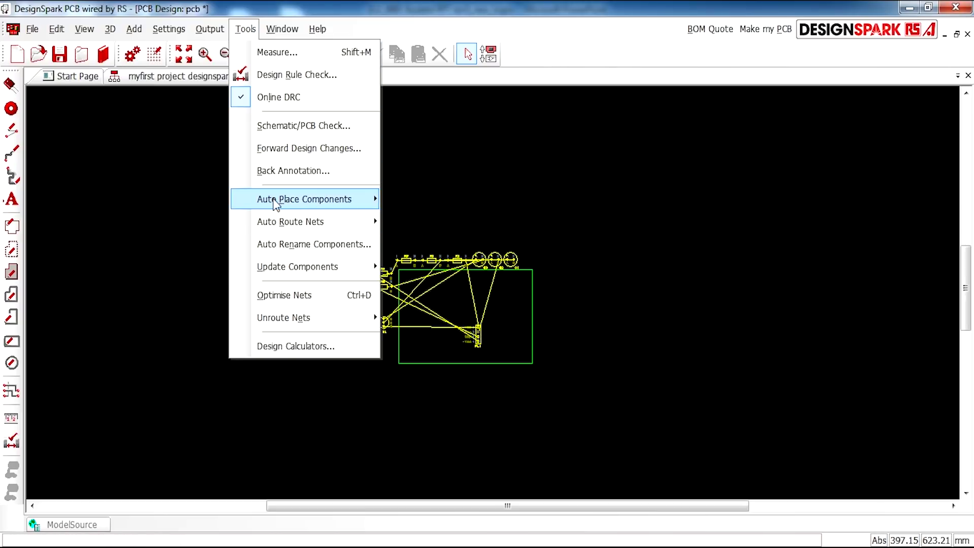
{"action": "mouse_move", "coordinate": [263, 203]}
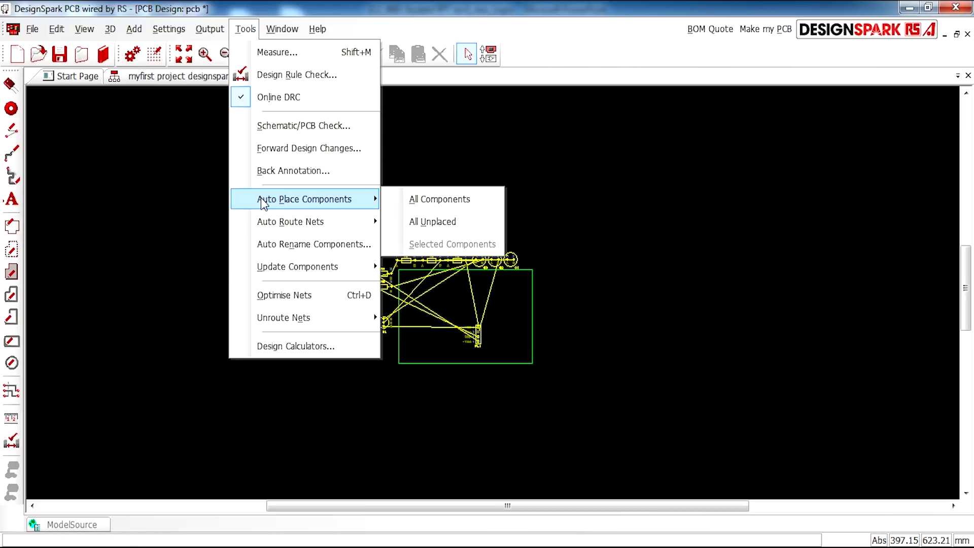
{"action": "left_click", "coordinate": [438, 201]}
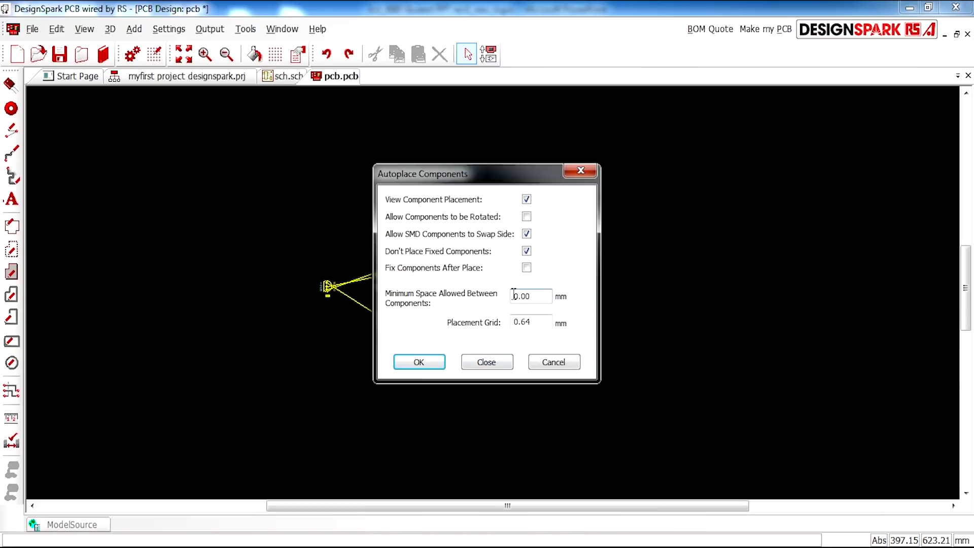
{"action": "left_click_drag", "start_coordinate": [536, 294], "coordinate": [499, 297]}
{"action": "type", "text": "3"}
Step: Confirm the auto-placement, then pull the board outline's left and top edges inward
{"action": "left_click", "coordinate": [444, 359]}
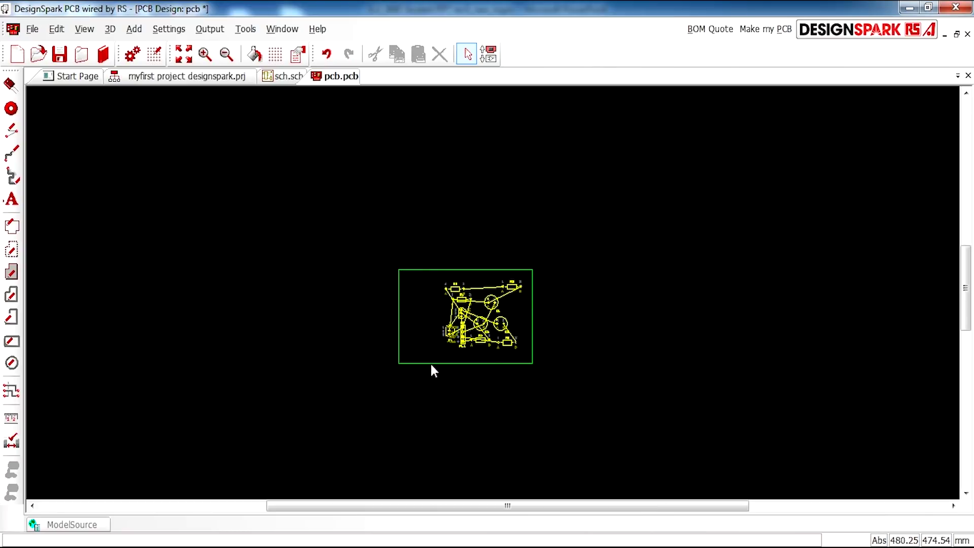
{"action": "scroll", "coordinate": [509, 252], "scroll_direction": "up", "scroll_amount": 2}
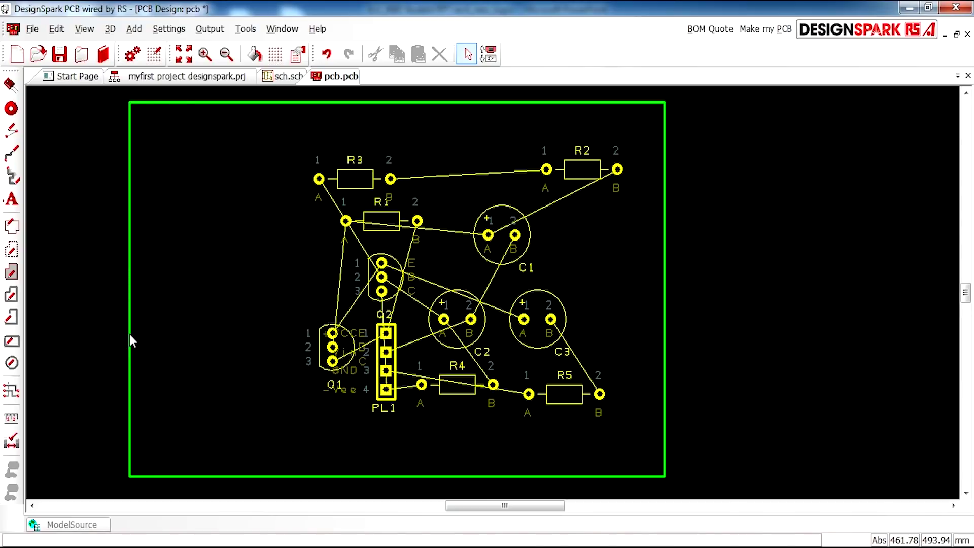
{"action": "left_click_drag", "start_coordinate": [129, 334], "coordinate": [259, 328]}
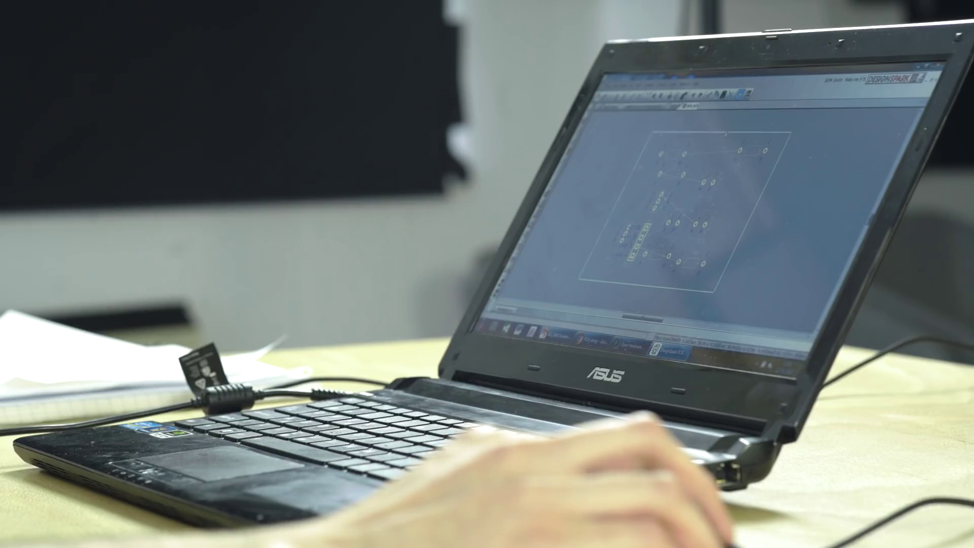
{"action": "left_click_drag", "start_coordinate": [729, 118], "coordinate": [721, 130]}
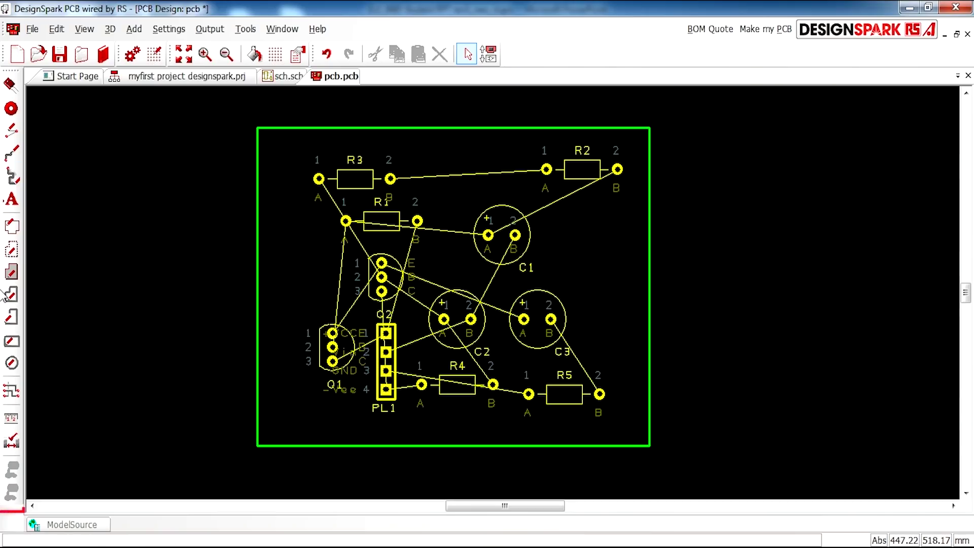
Step: Route all nets with curved mitred track corners, completing all 17 connections
{"action": "left_click", "coordinate": [11, 394]}
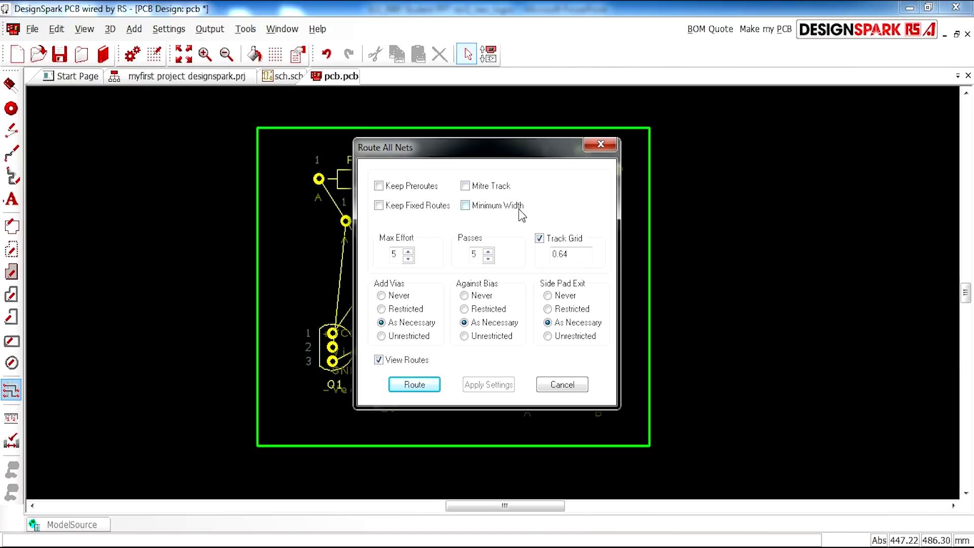
{"action": "left_click", "coordinate": [466, 186]}
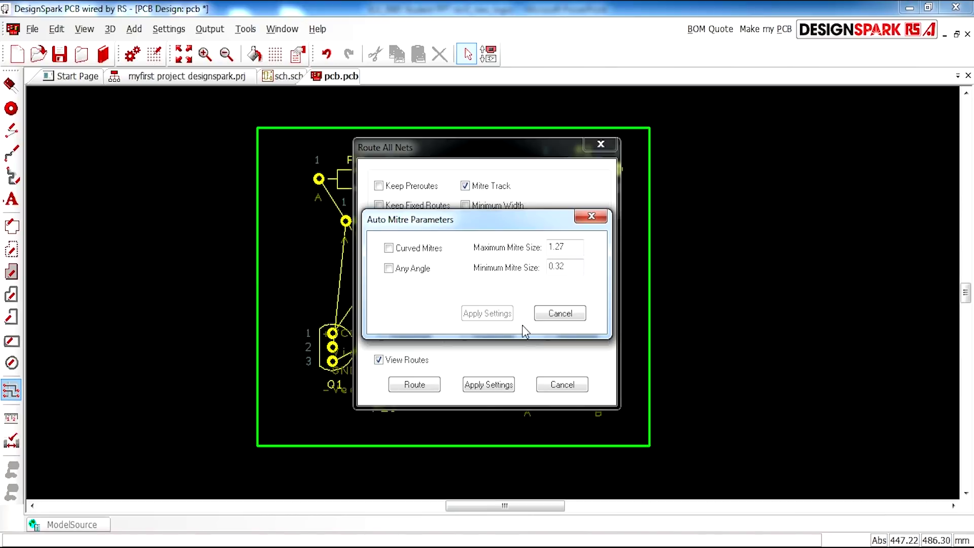
{"action": "left_click", "coordinate": [389, 248]}
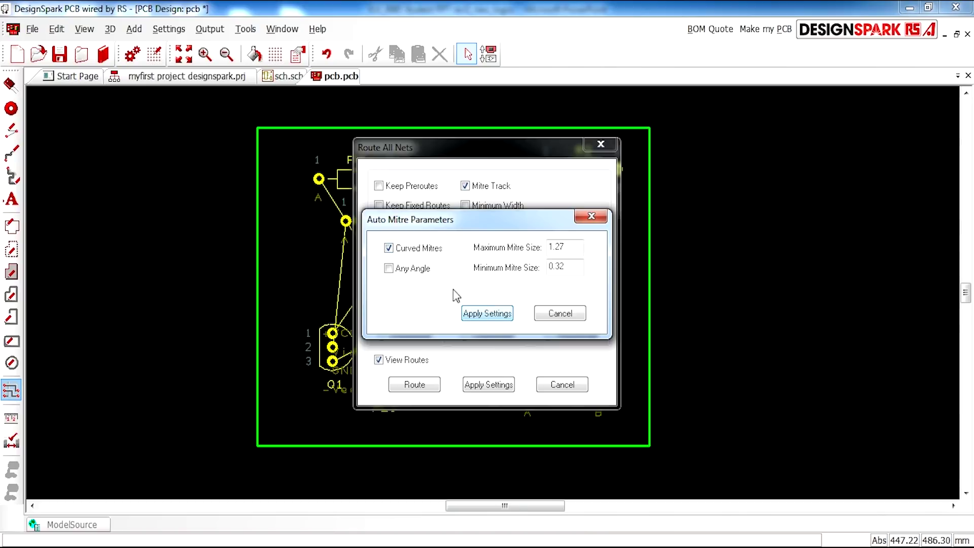
{"action": "left_click", "coordinate": [488, 314]}
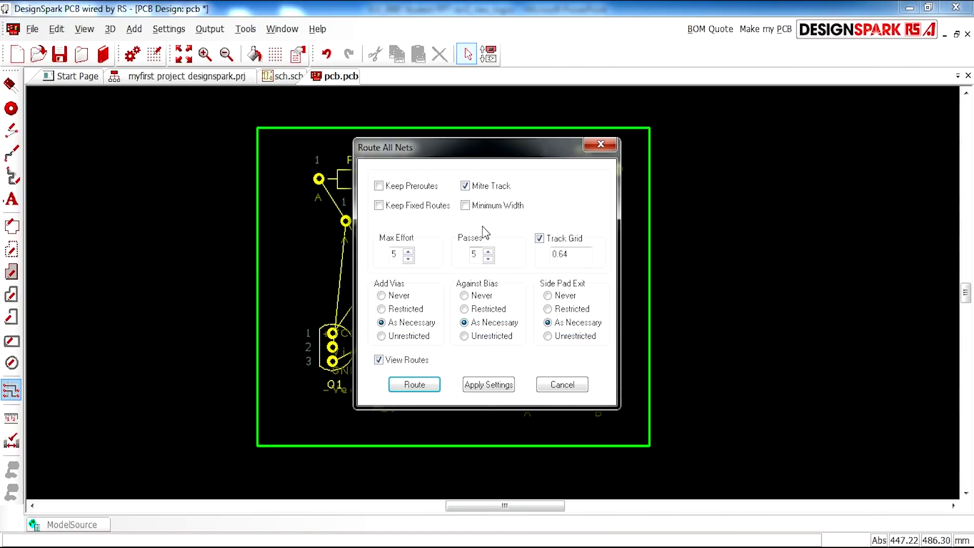
{"action": "left_click", "coordinate": [416, 388]}
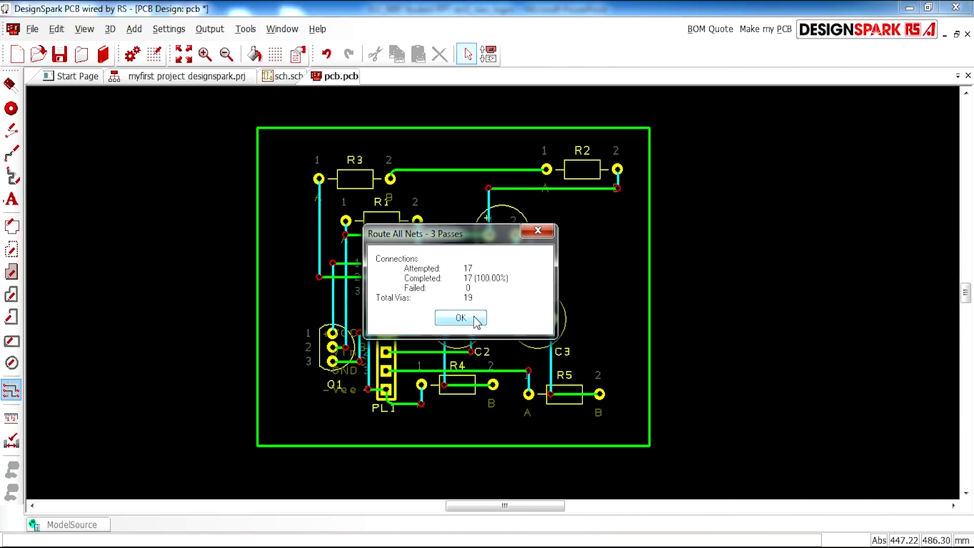
{"action": "left_click", "coordinate": [461, 317]}
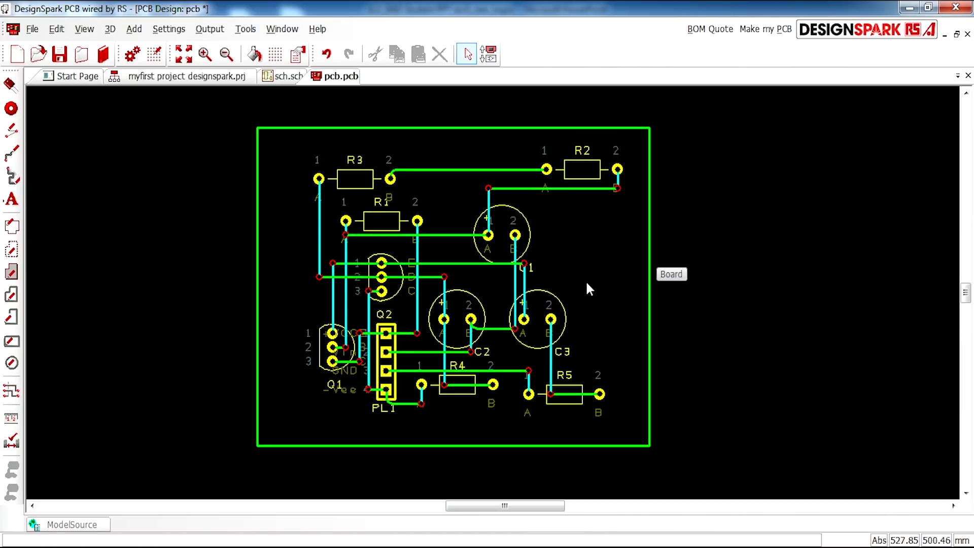
Step: Zoom around the routed tracks, then nudge resistor R3 slightly upward
{"action": "scroll", "coordinate": [579, 279], "scroll_direction": "up", "scroll_amount": 1}
{"action": "scroll", "coordinate": [494, 296], "scroll_direction": "down", "scroll_amount": 1}
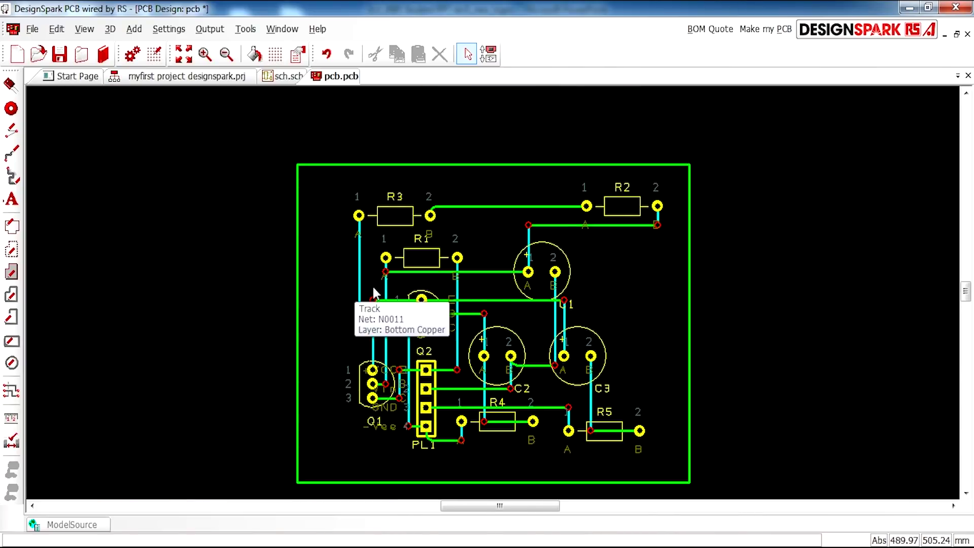
{"action": "scroll", "coordinate": [495, 299], "scroll_direction": "up", "scroll_amount": 1}
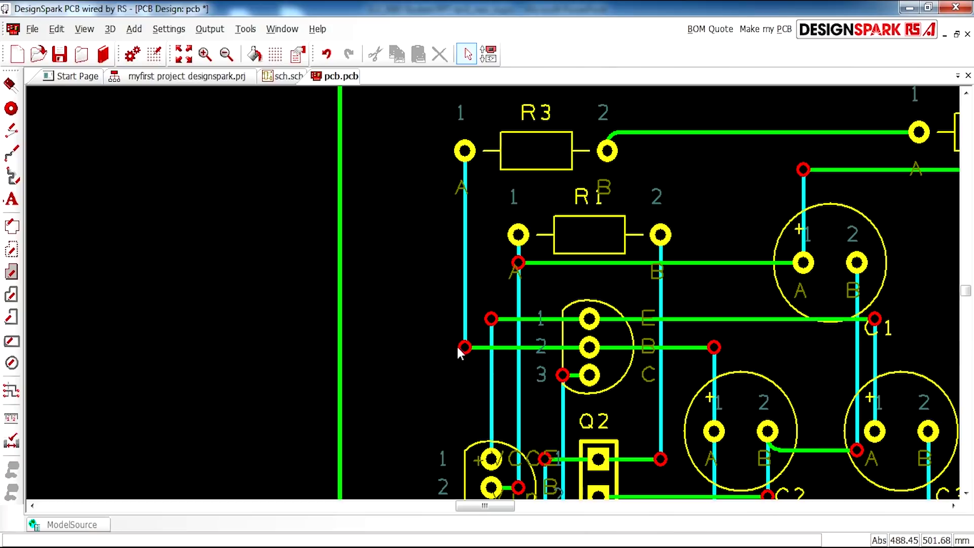
{"action": "scroll", "coordinate": [463, 235], "scroll_direction": "down", "scroll_amount": 2}
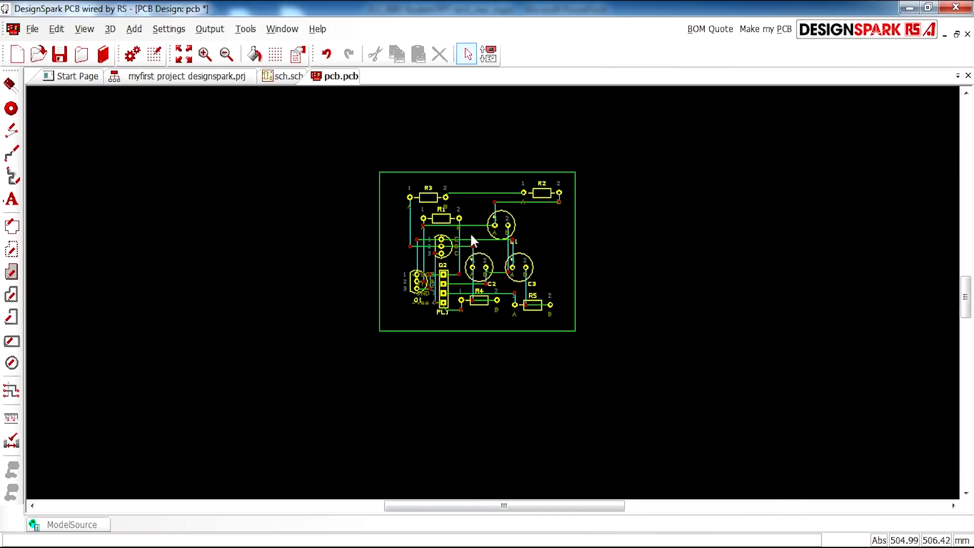
{"action": "scroll", "coordinate": [500, 313], "scroll_direction": "up", "scroll_amount": 1}
{"action": "scroll", "coordinate": [500, 312], "scroll_direction": "up", "scroll_amount": 1}
{"action": "scroll", "coordinate": [508, 315], "scroll_direction": "down", "scroll_amount": 1}
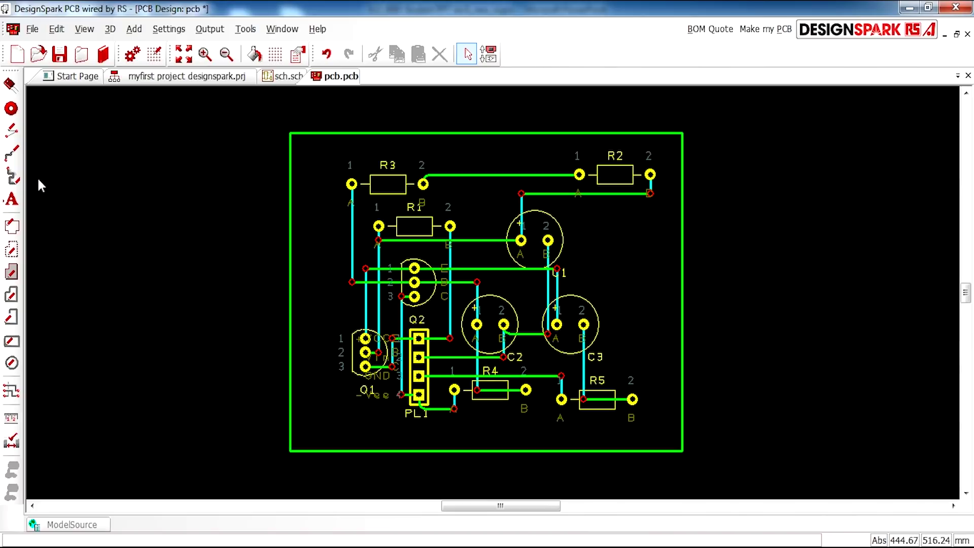
{"action": "left_click_drag", "start_coordinate": [394, 183], "coordinate": [392, 169]}
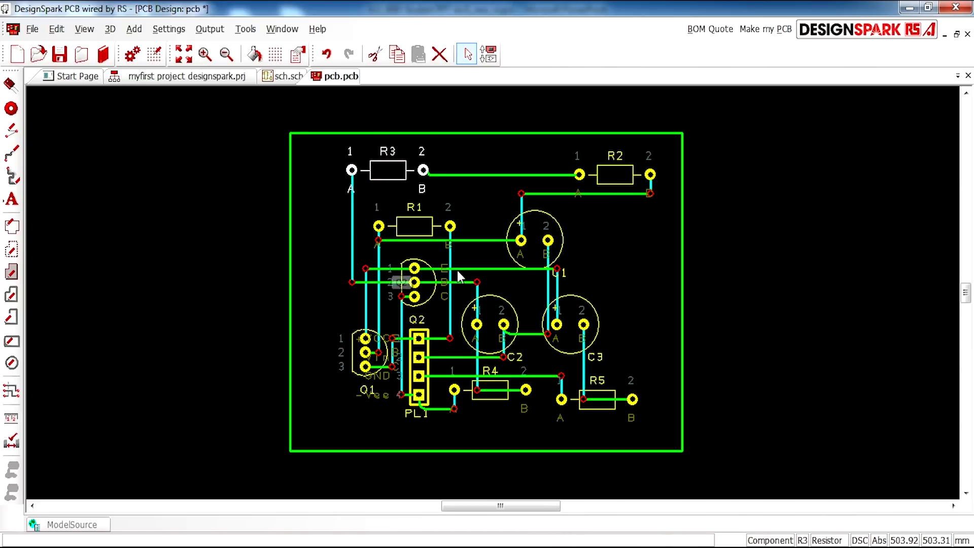